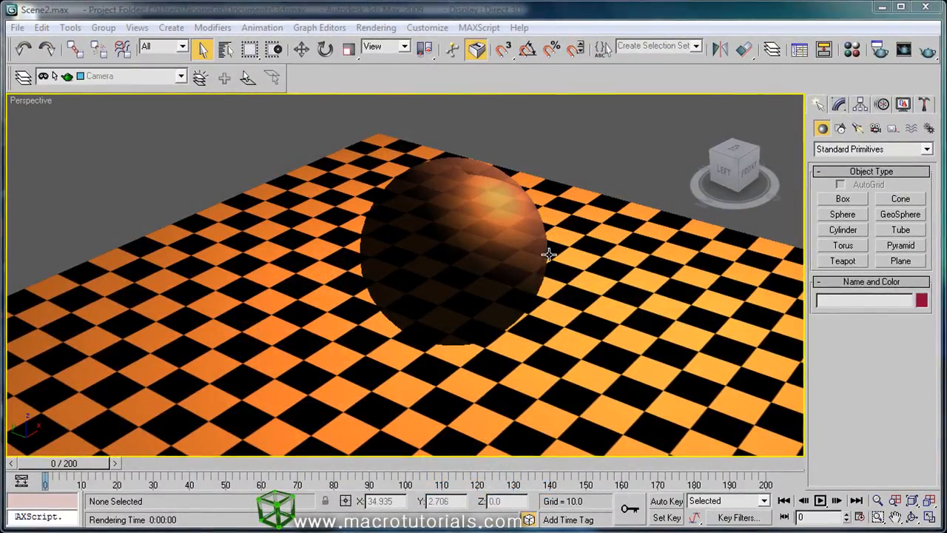
Switch to the four-viewport layout and orbit the perspective view to a higher angle.
click(929, 517)
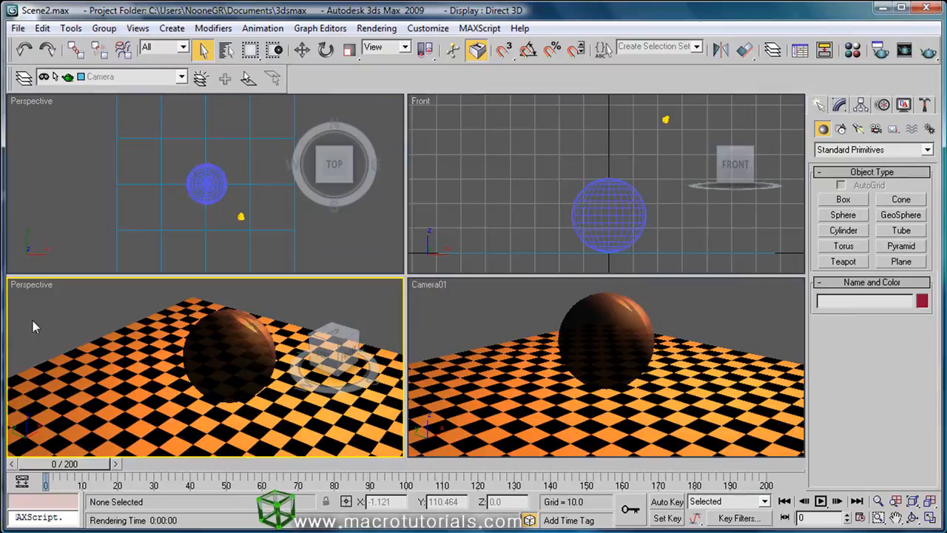
click(913, 517)
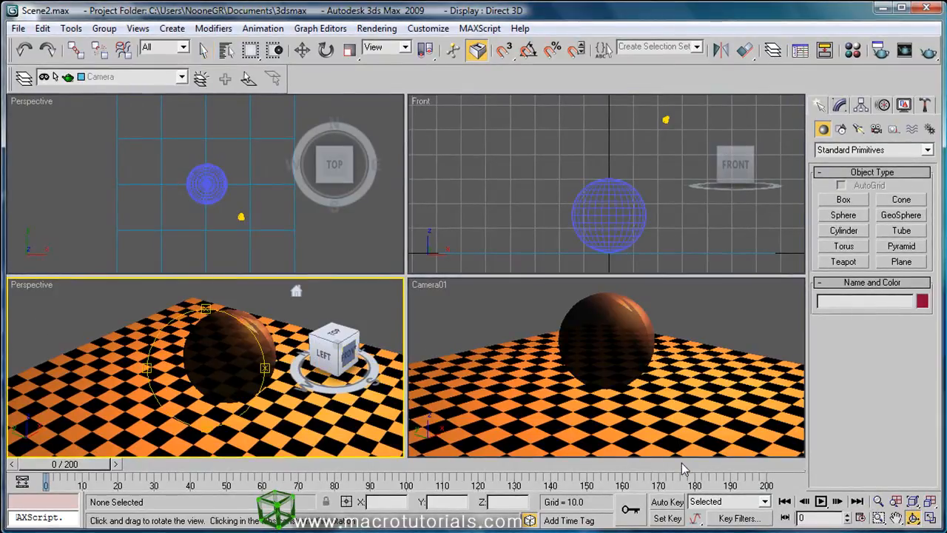
drag(164, 361, 257, 363)
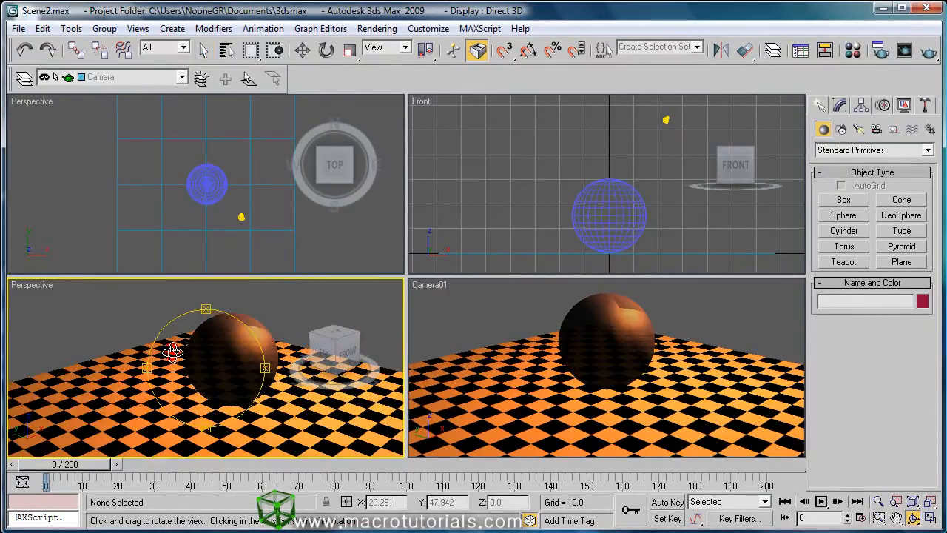
drag(173, 352, 235, 328)
right_click(235, 327)
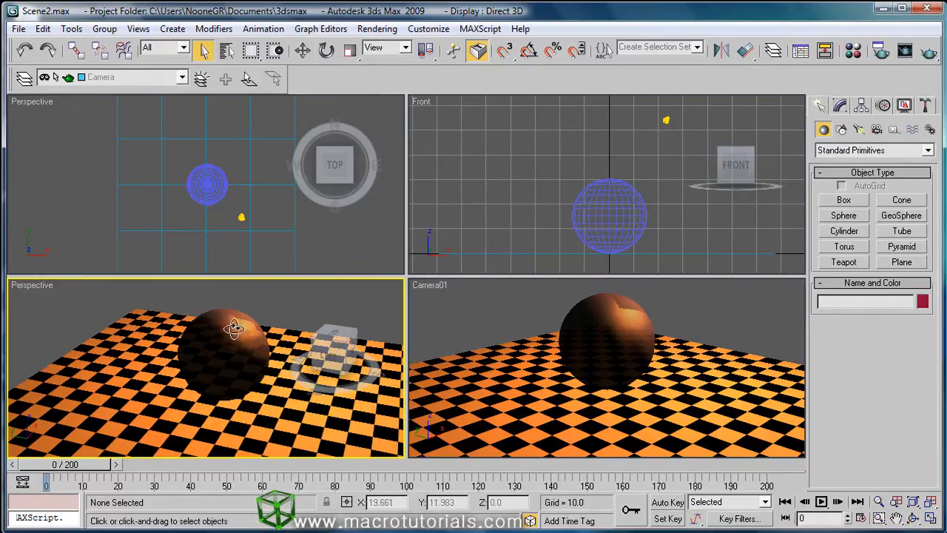
Select Sphere01 and move it across the checkered floor.
key(w)
click(226, 355)
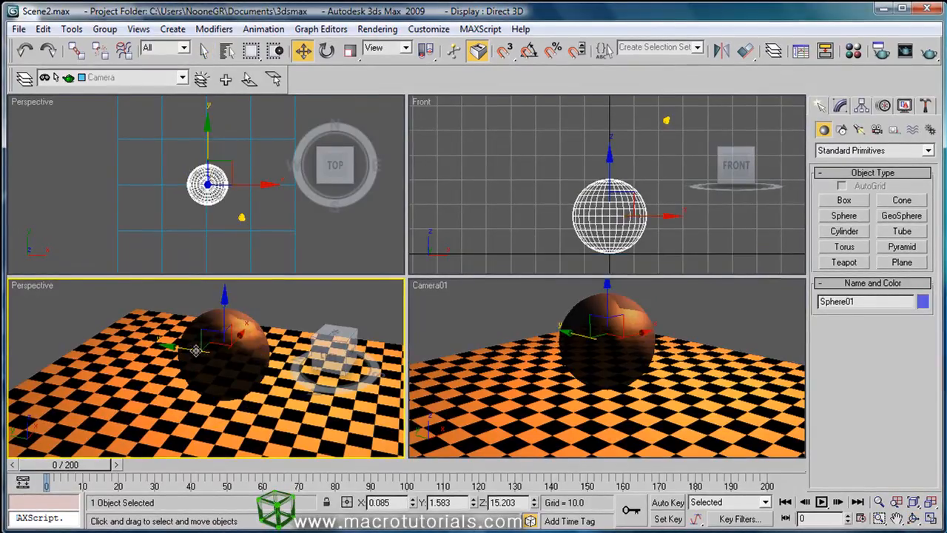
drag(194, 351, 210, 353)
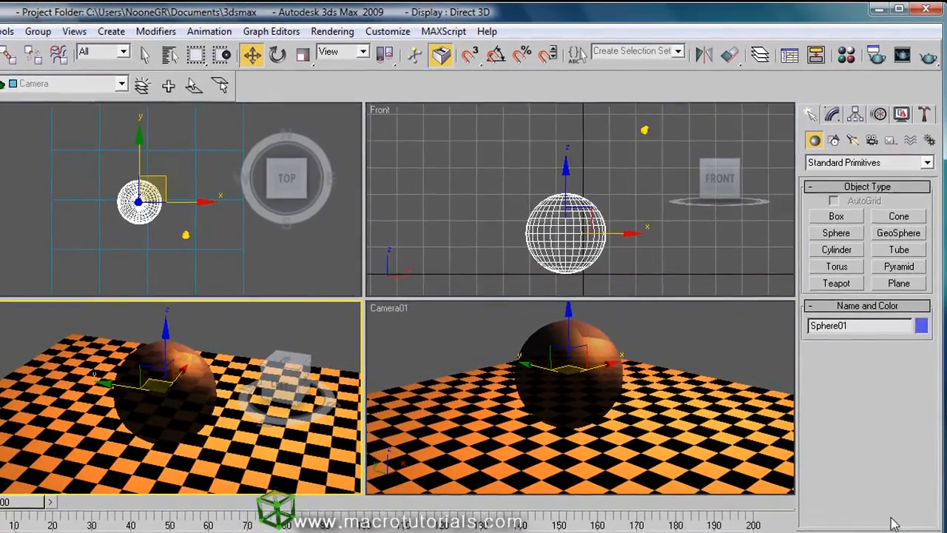
Maximize the perspective viewport, orbit around the sphere and deselect it.
click(894, 523)
alt+middle_drag(444, 281, 400, 259)
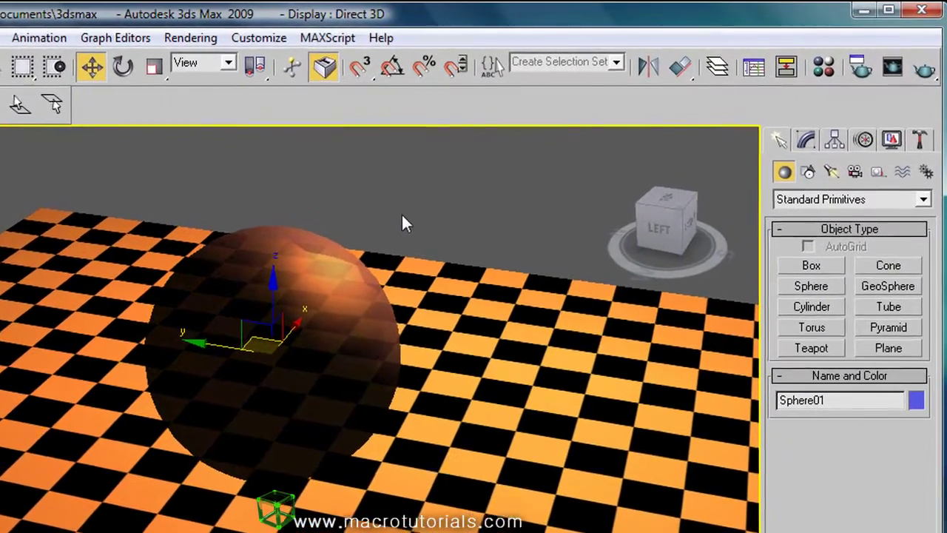
click(385, 218)
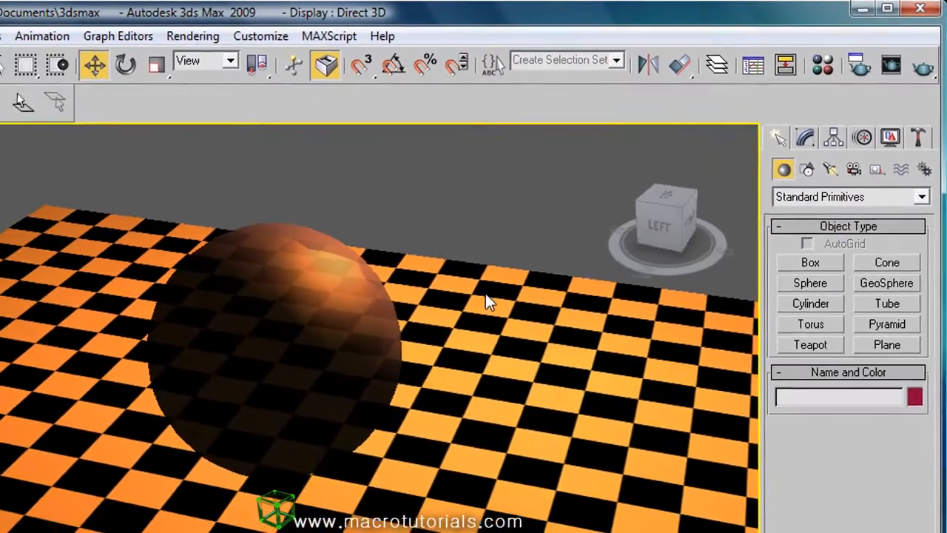
mouse_move(563, 337)
middle_down()
mouse_move(555, 331)
mouse_move(645, 309)
middle_up()
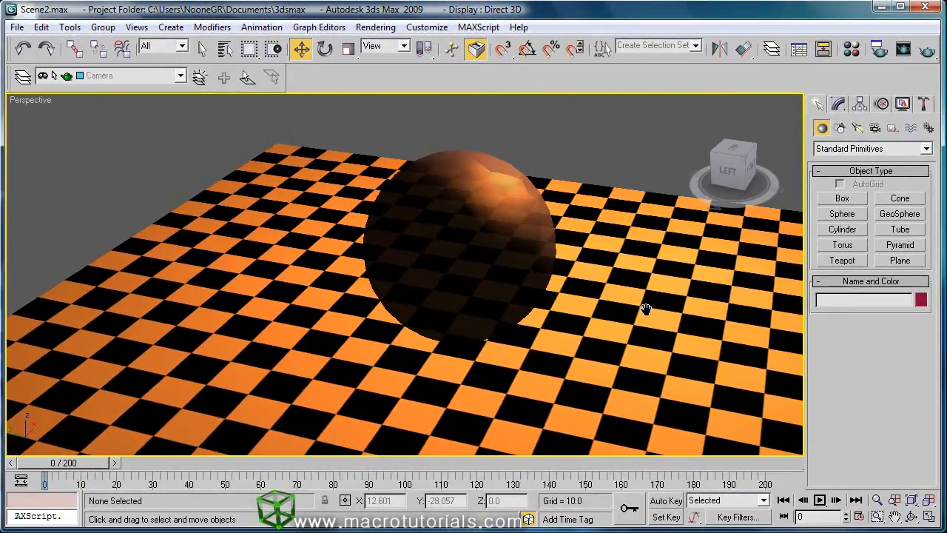
Orbit and pan the perspective view to look down over the whole floor and sphere.
click(913, 518)
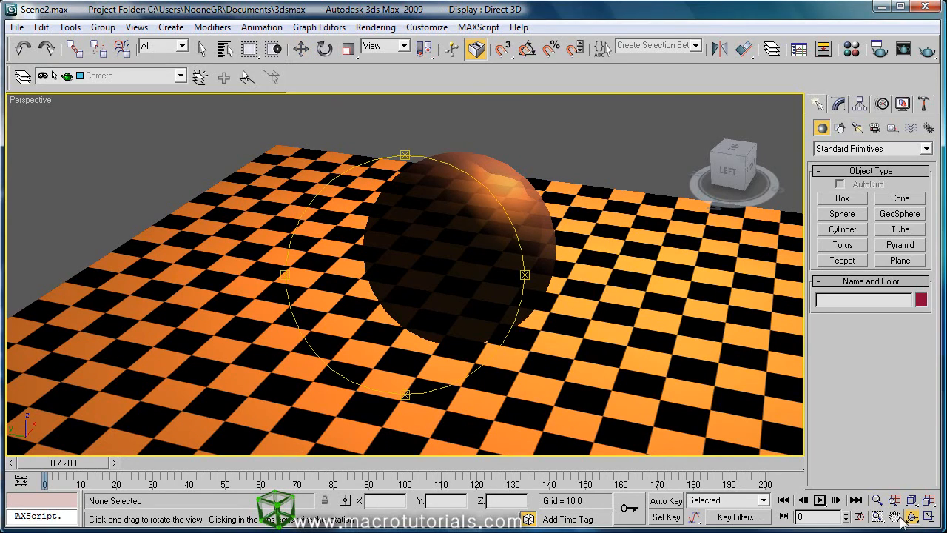
mouse_move(489, 325)
mouse_down()
mouse_move(379, 250)
mouse_move(427, 302)
mouse_move(384, 263)
mouse_move(404, 275)
mouse_up()
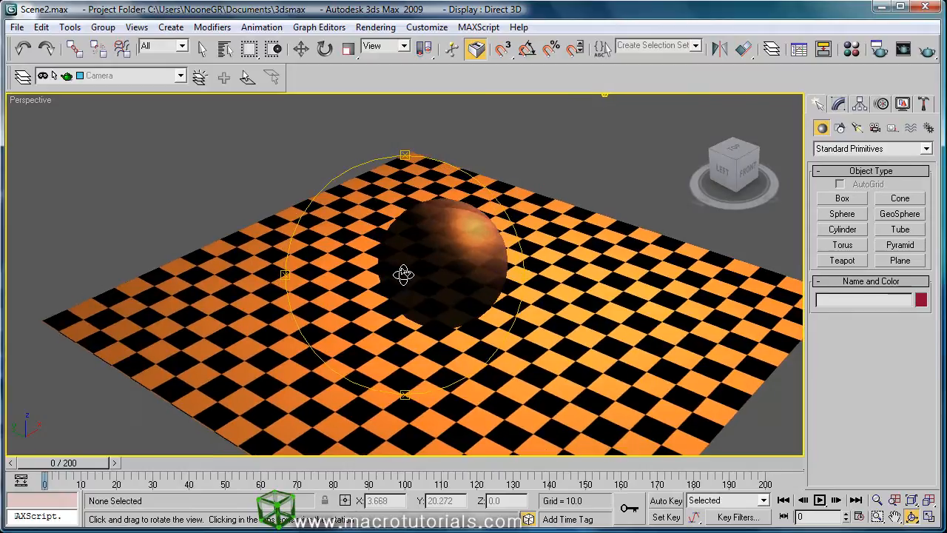
key(w)
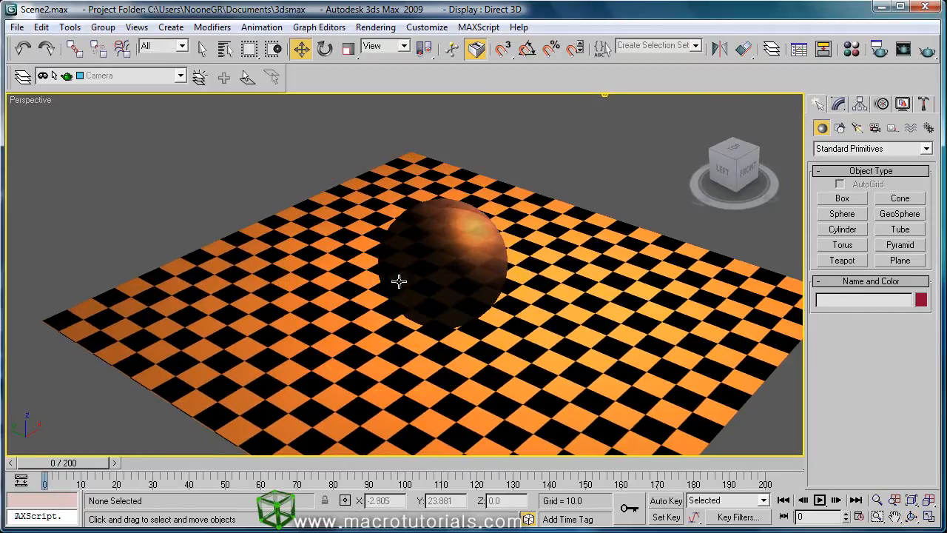
middle_drag(433, 275, 413, 283)
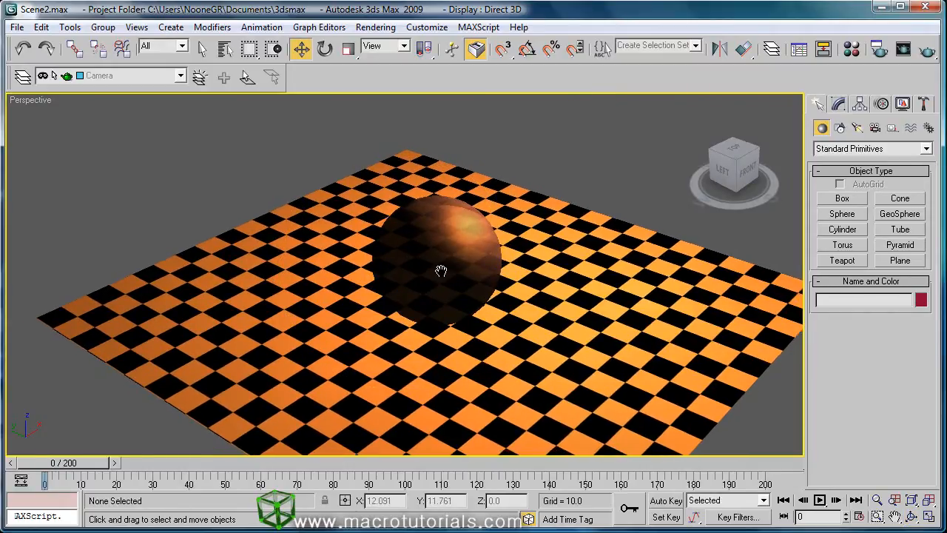
scroll(413, 283, up, 1)
scroll(418, 285, up, 1)
scroll(444, 273, up, 2)
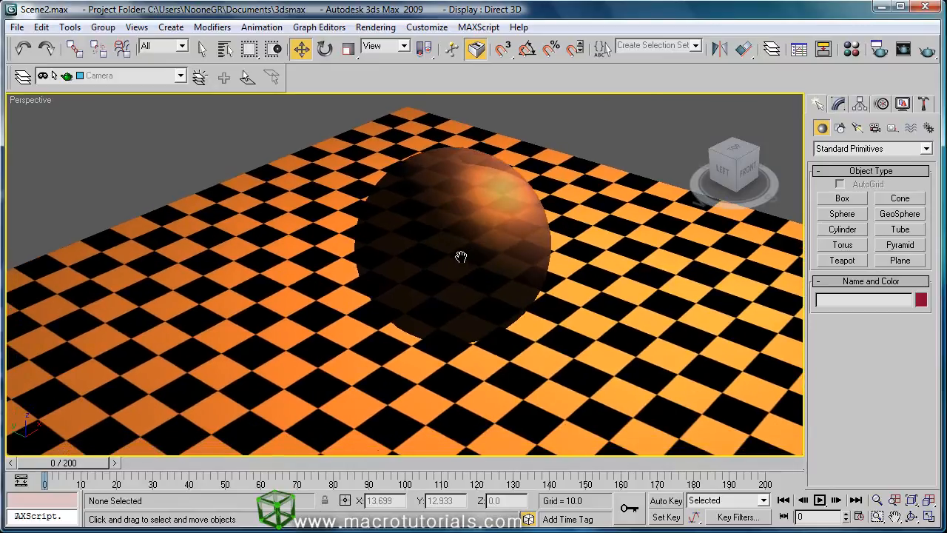
scroll(459, 258, down, 1)
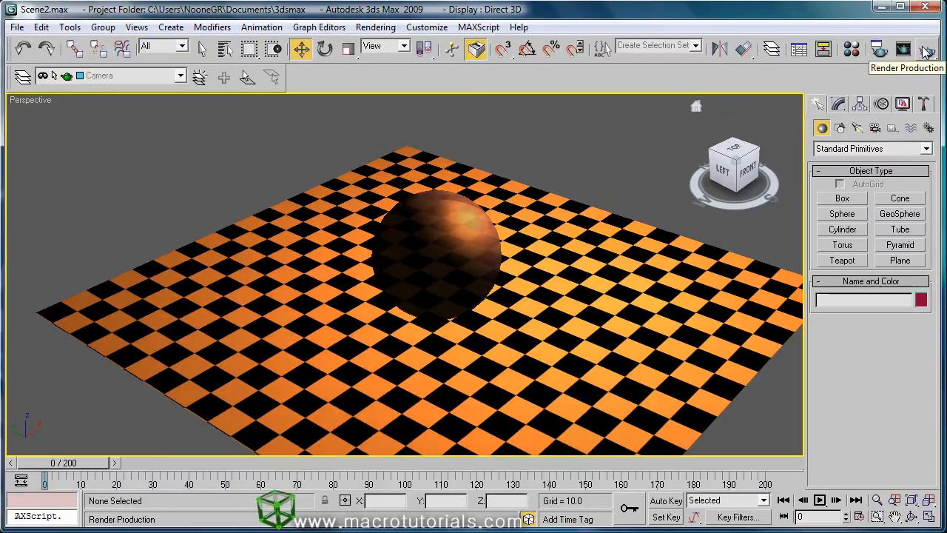
Start a production render of the perspective view and move the render window aside.
click(927, 50)
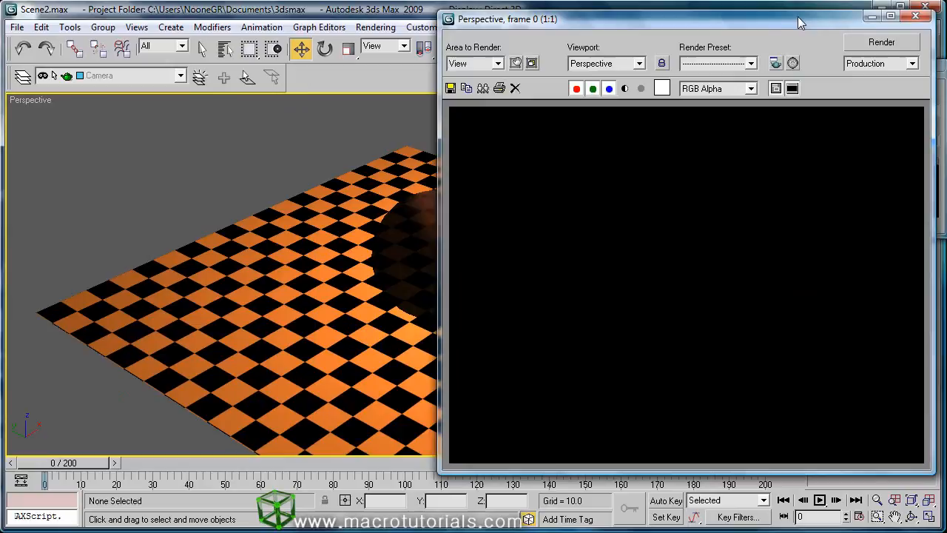
drag(802, 20, 761, 47)
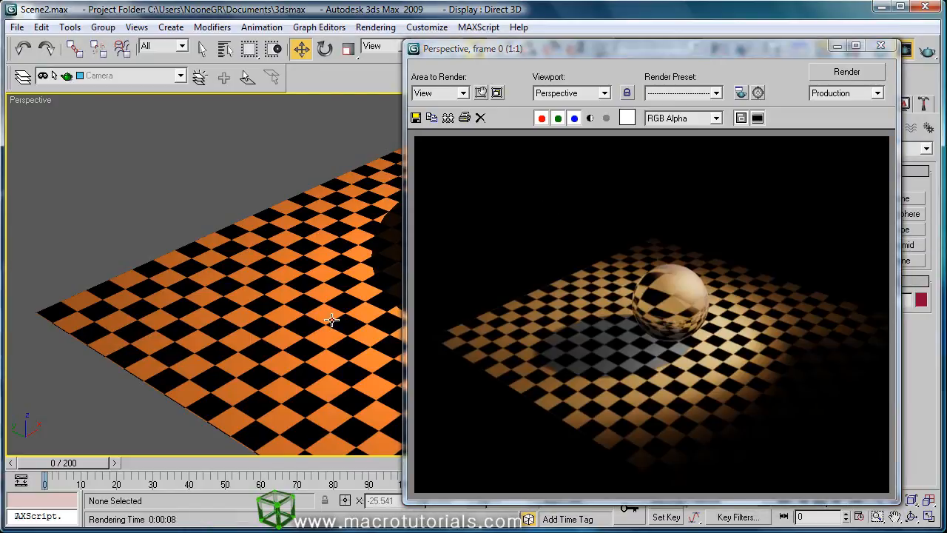
mouse_move(329, 317)
middle_down()
mouse_move(222, 309)
mouse_move(229, 345)
middle_up()
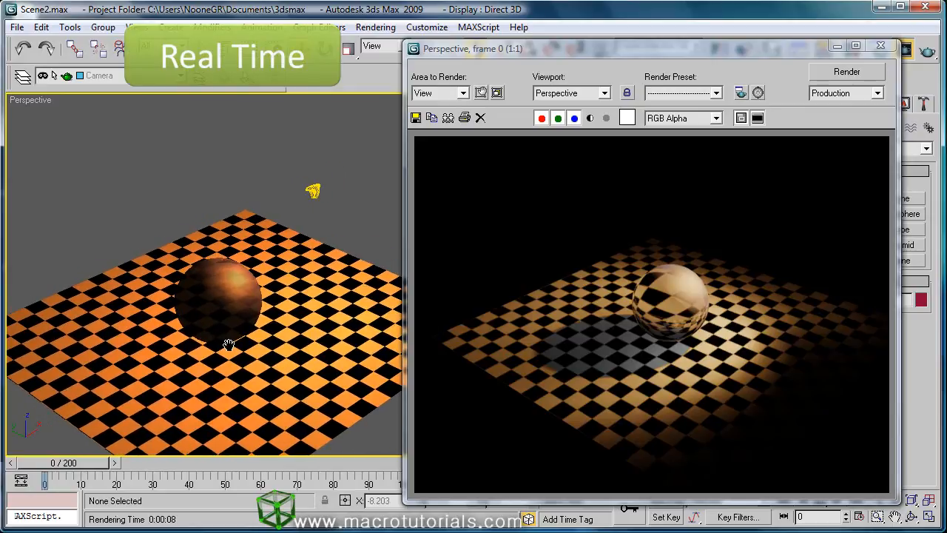
Move the rendered frame window back toward the upper right.
drag(681, 49, 716, 33)
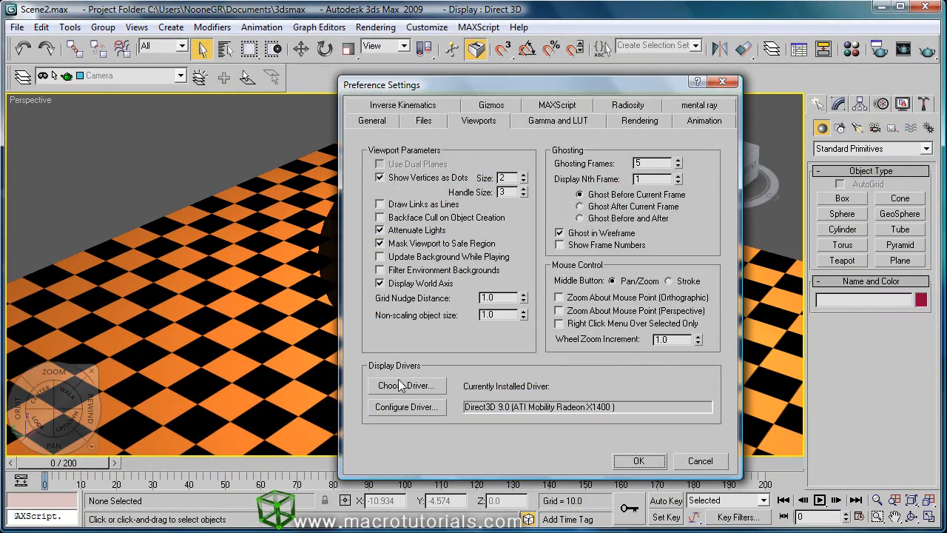
Choose Driver in Display Drivers and dismiss Direct3D setup to reach Graphics Driver Setup.
click(400, 386)
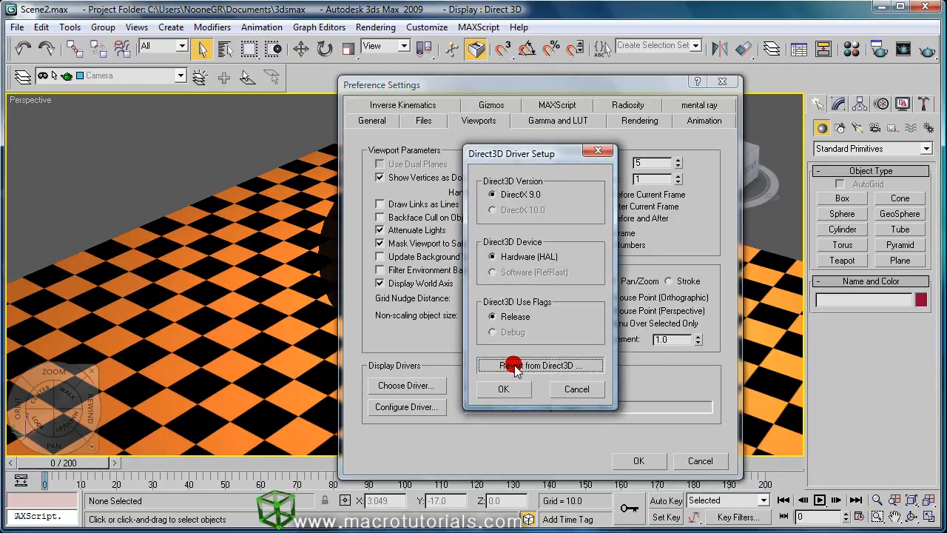
click(503, 388)
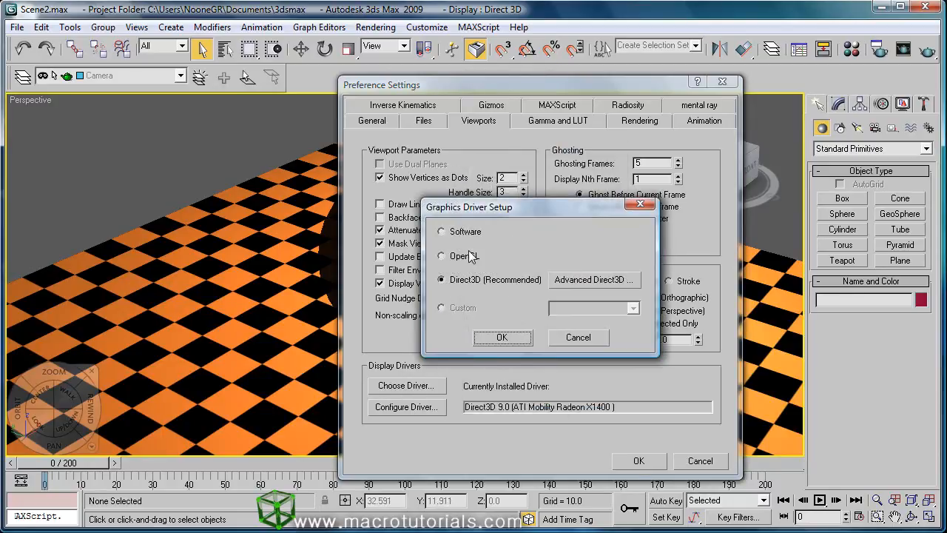